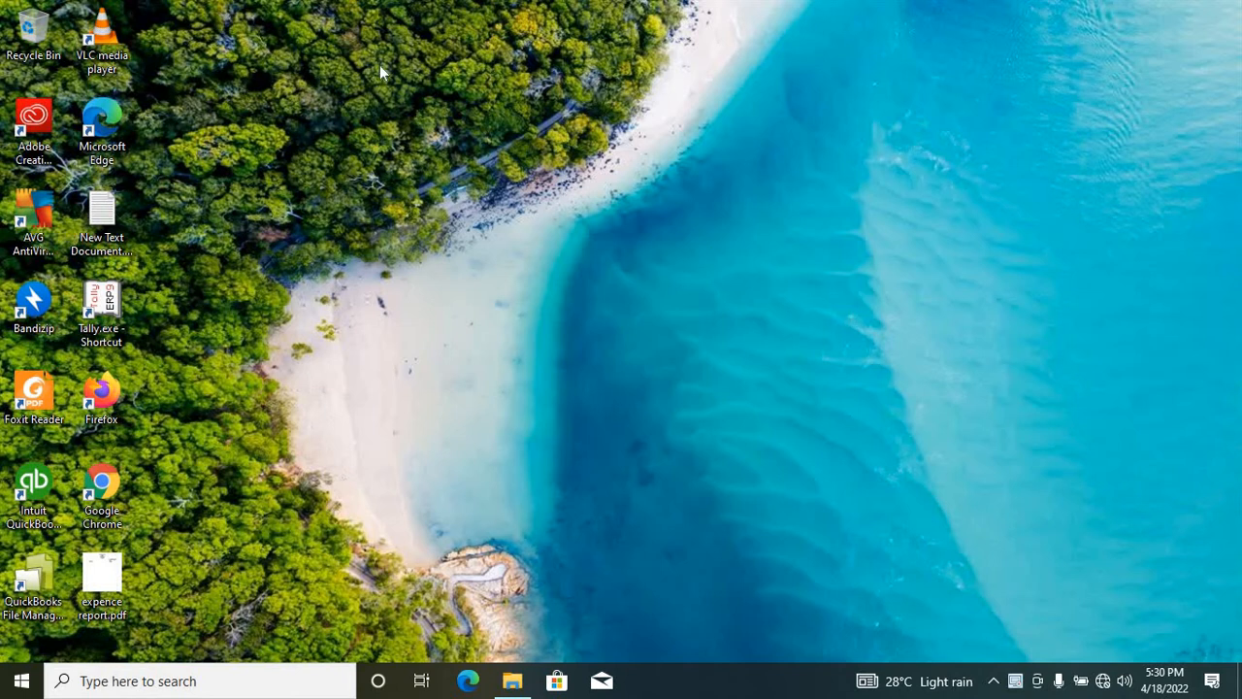
Launch QuickBooks and log in to the SPEED LINK LTD company as Admin by entering the account password
double_click(30, 488)
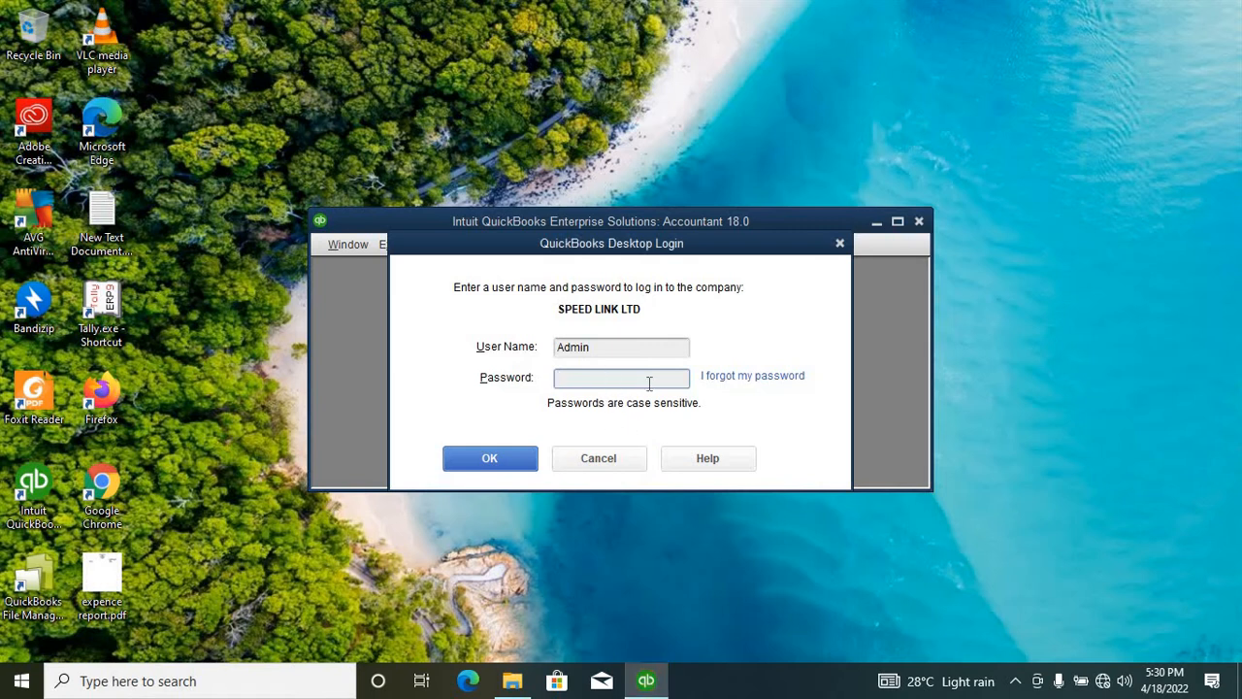
key(Caps_Lock)
text(••••••••••)
key(Return)
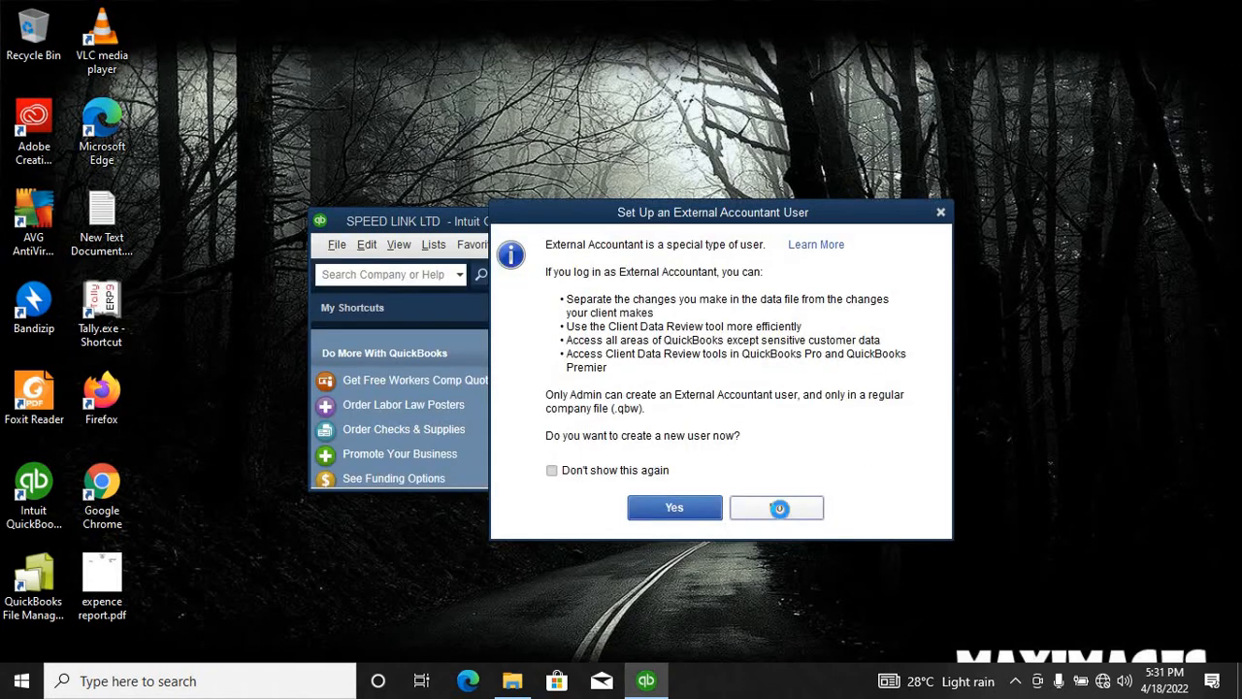
Decline creating an External Accountant user and clear the workspace down to a maximized Home page
click(781, 509)
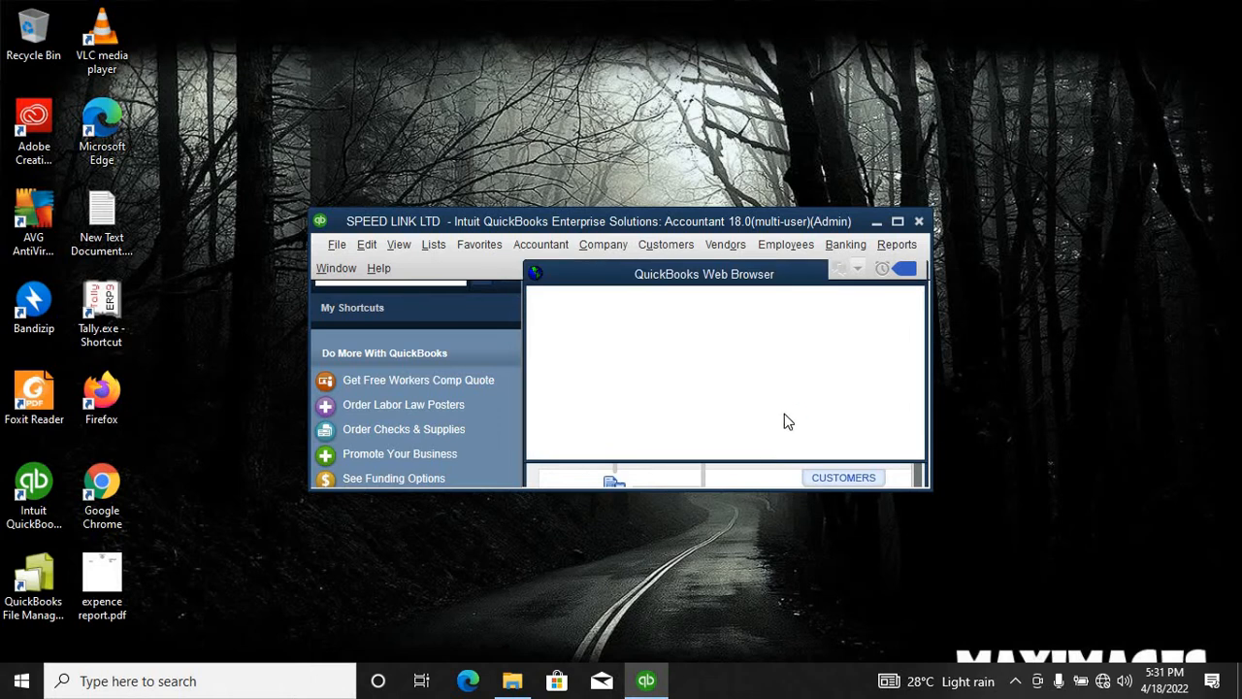
click(898, 224)
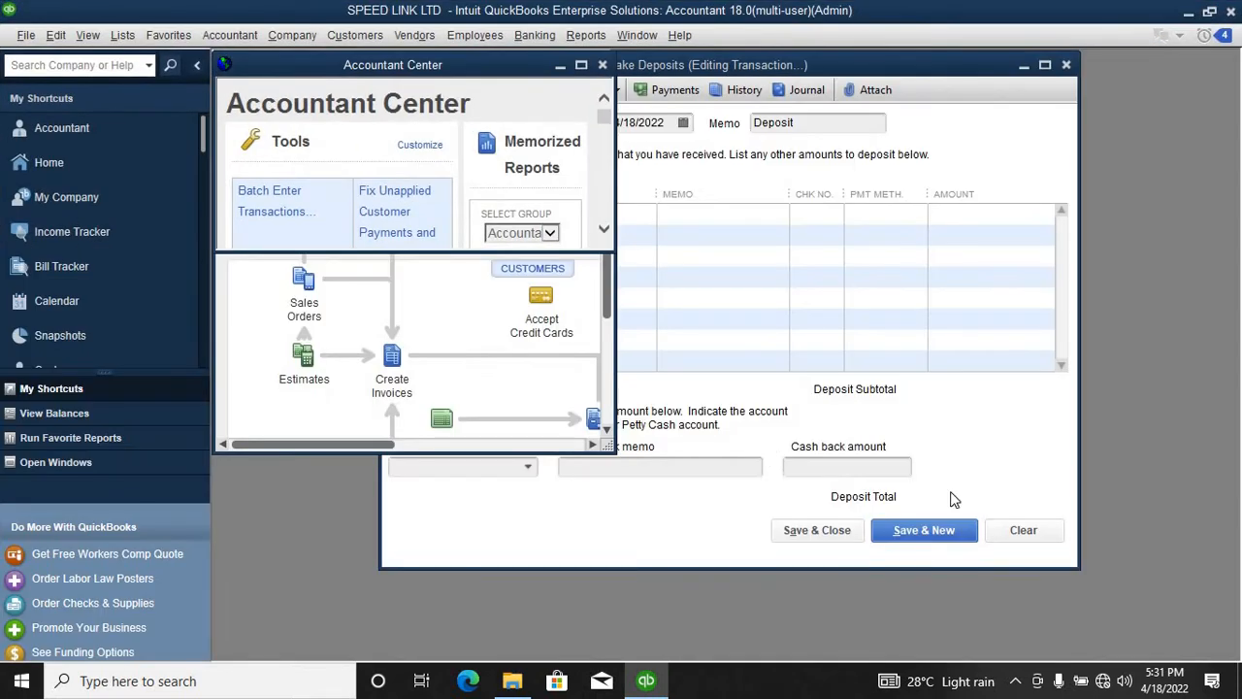
click(1028, 530)
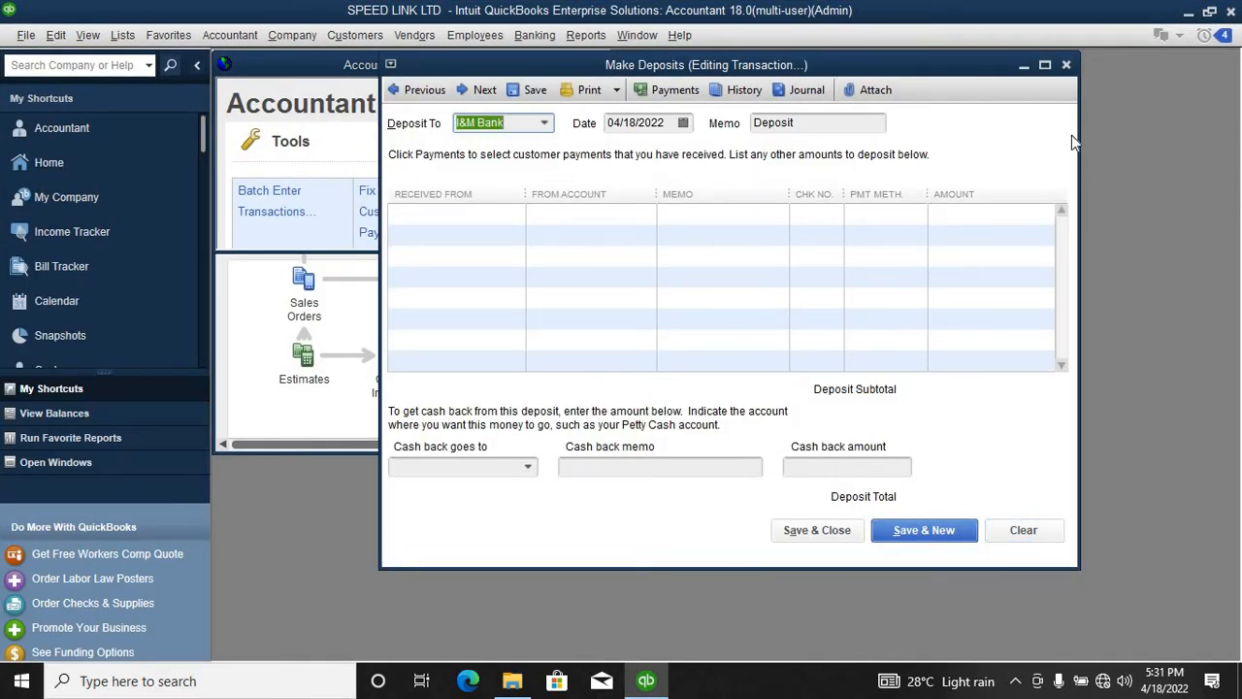
click(1066, 64)
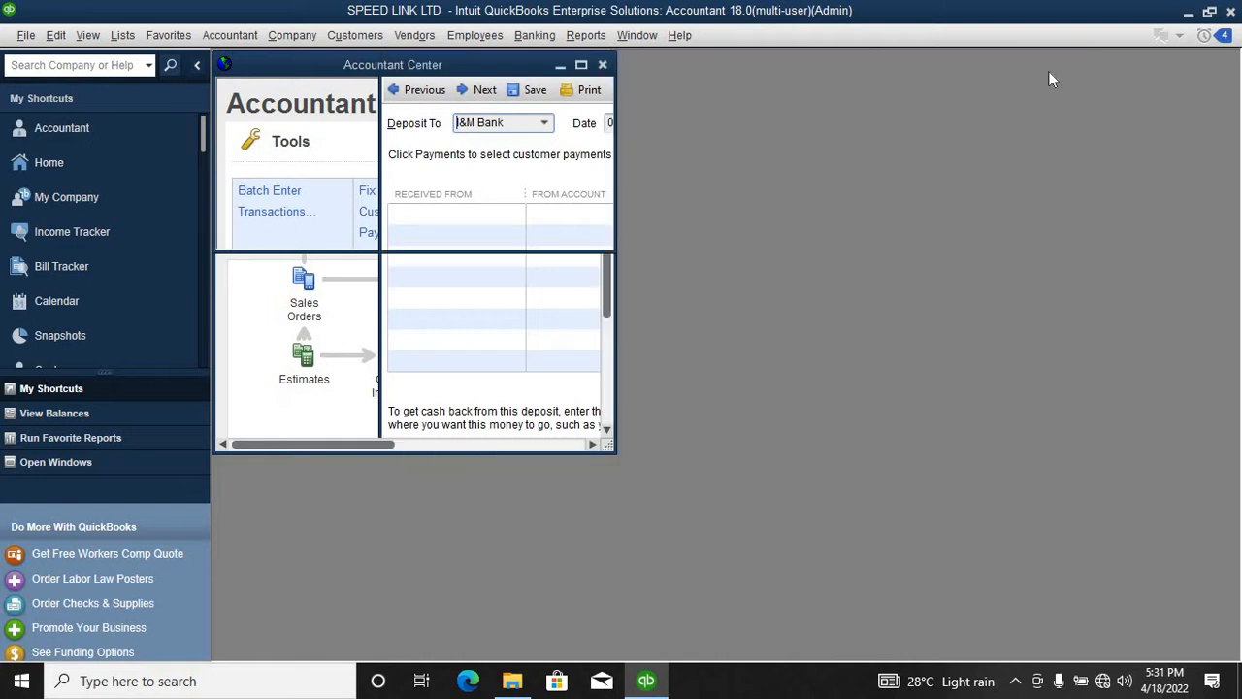
click(582, 66)
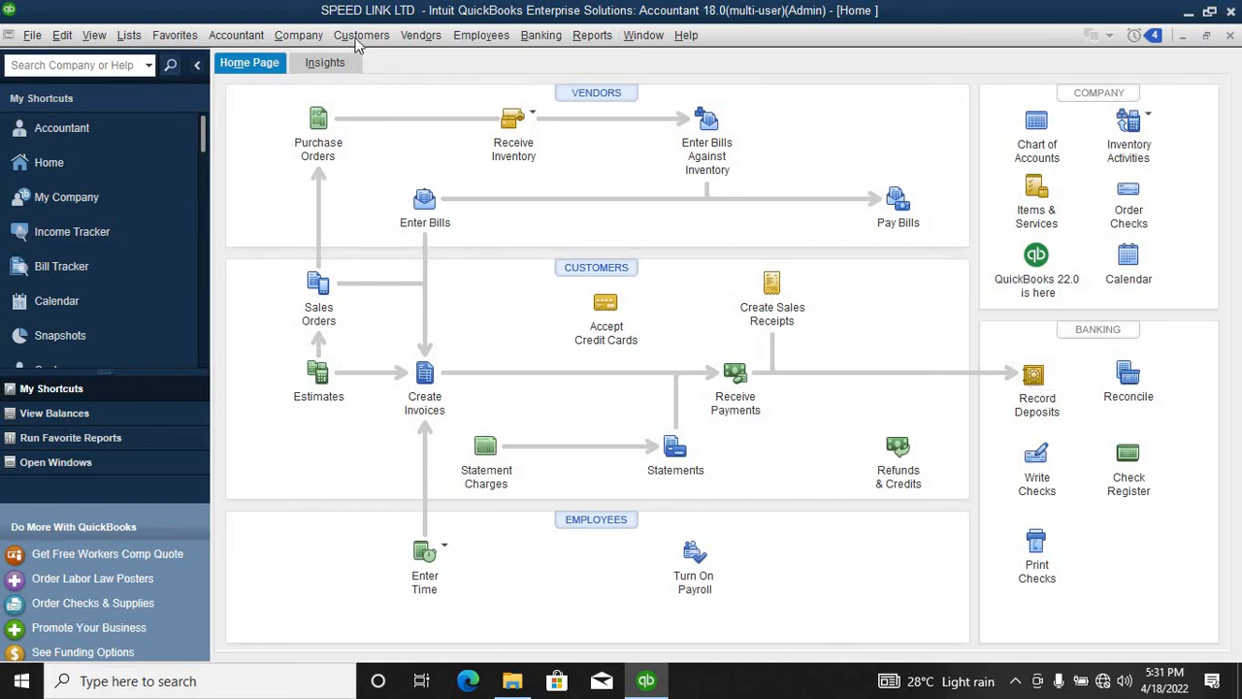
Open the Make Deposits form for recording a bank deposit
click(538, 39)
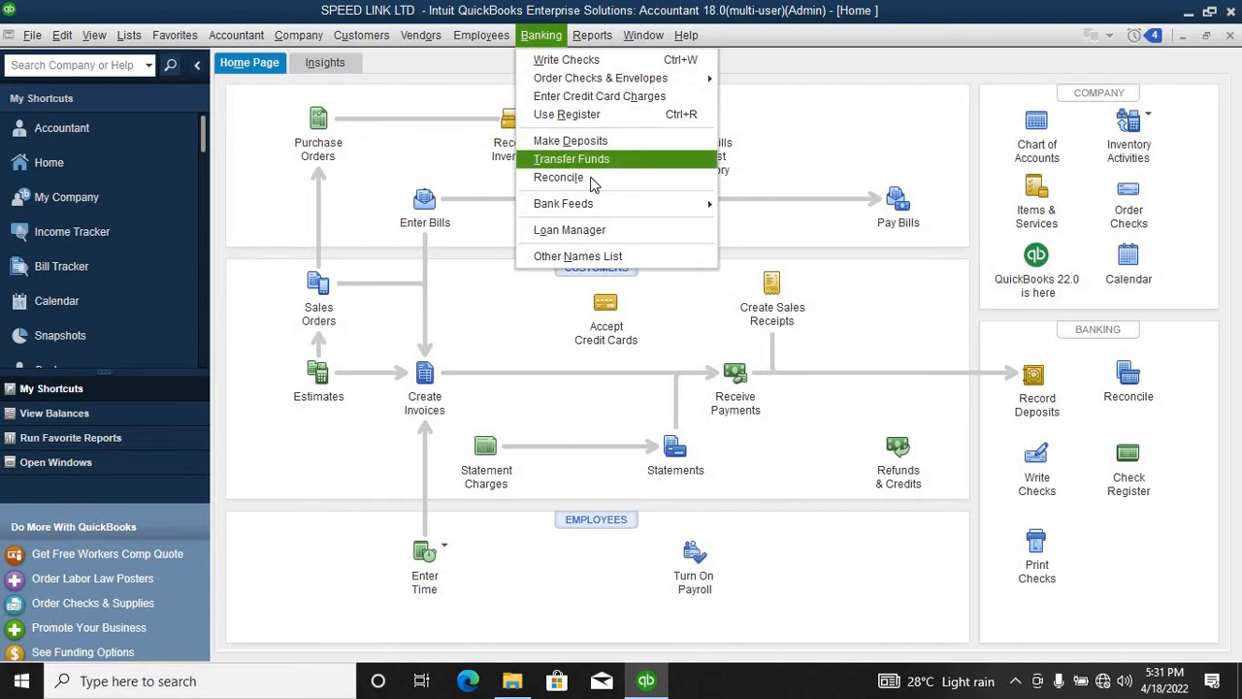
mouse_move(598, 203)
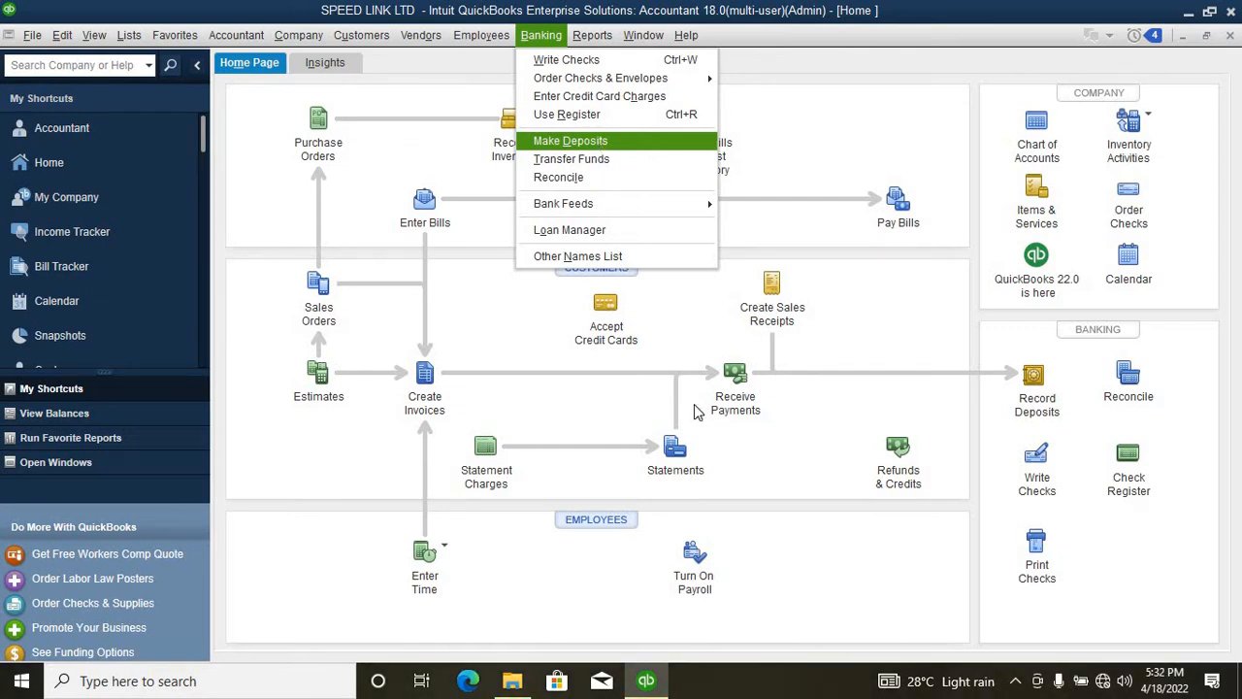
click(896, 580)
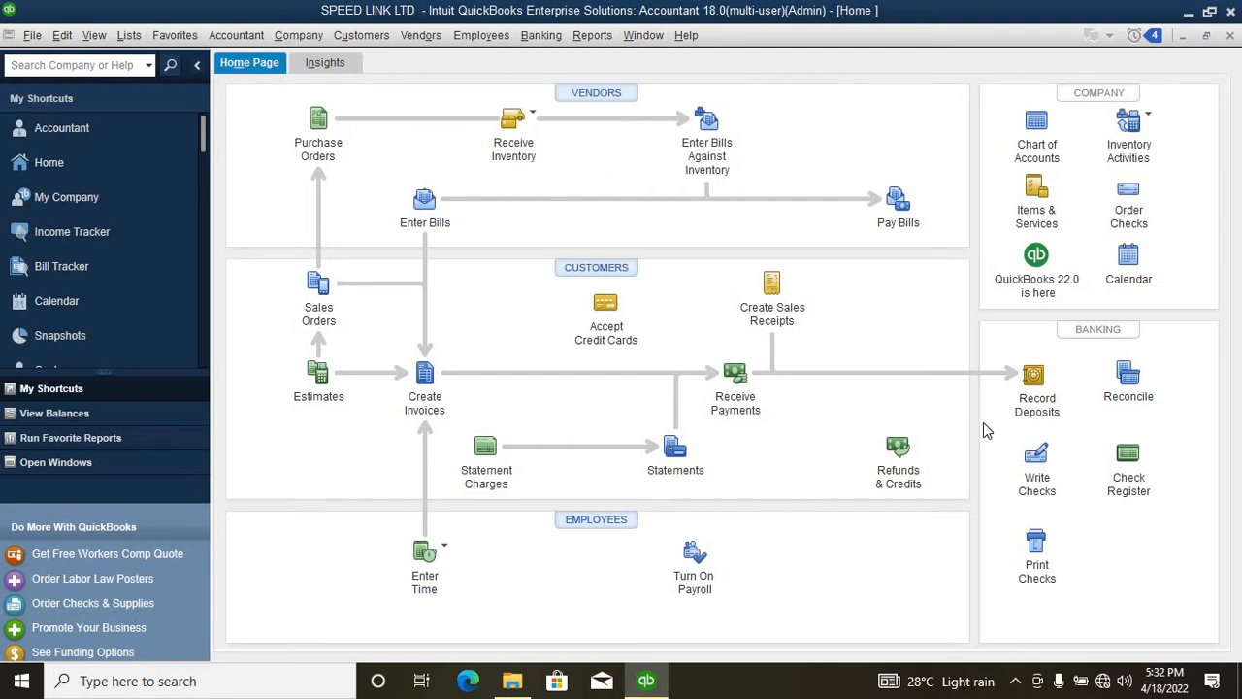
click(1031, 386)
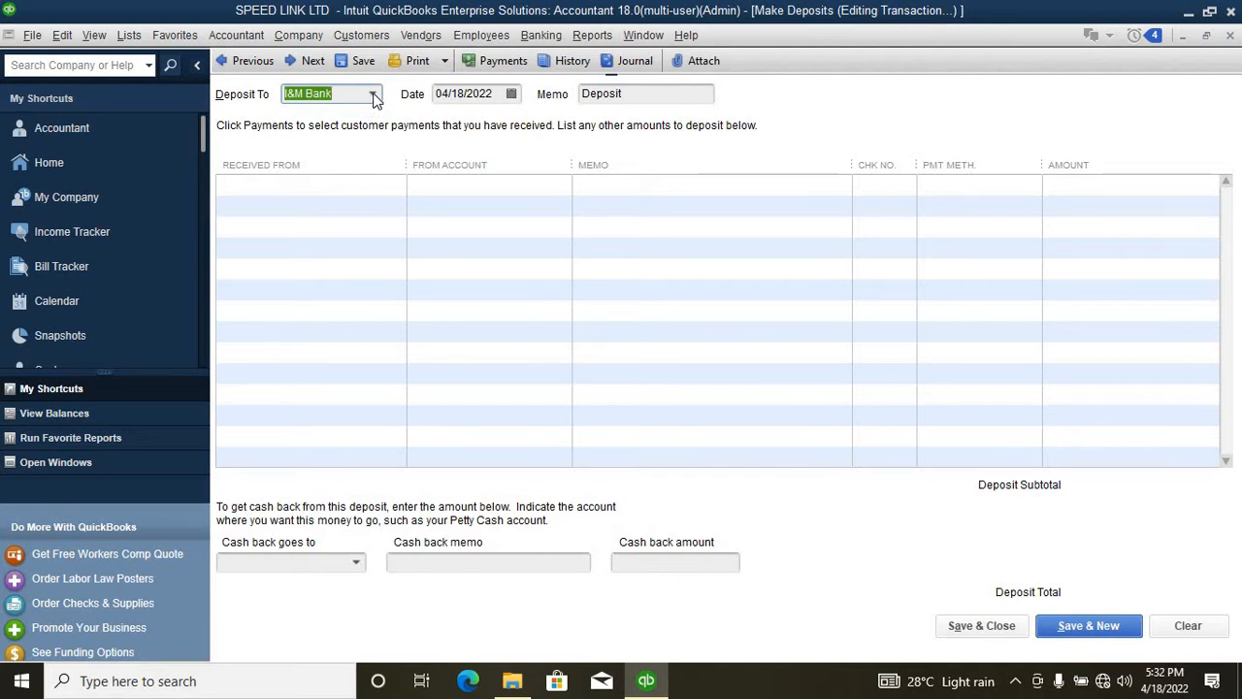
Enter the investor's full name as the payer on the first line of the deposit
click(332, 185)
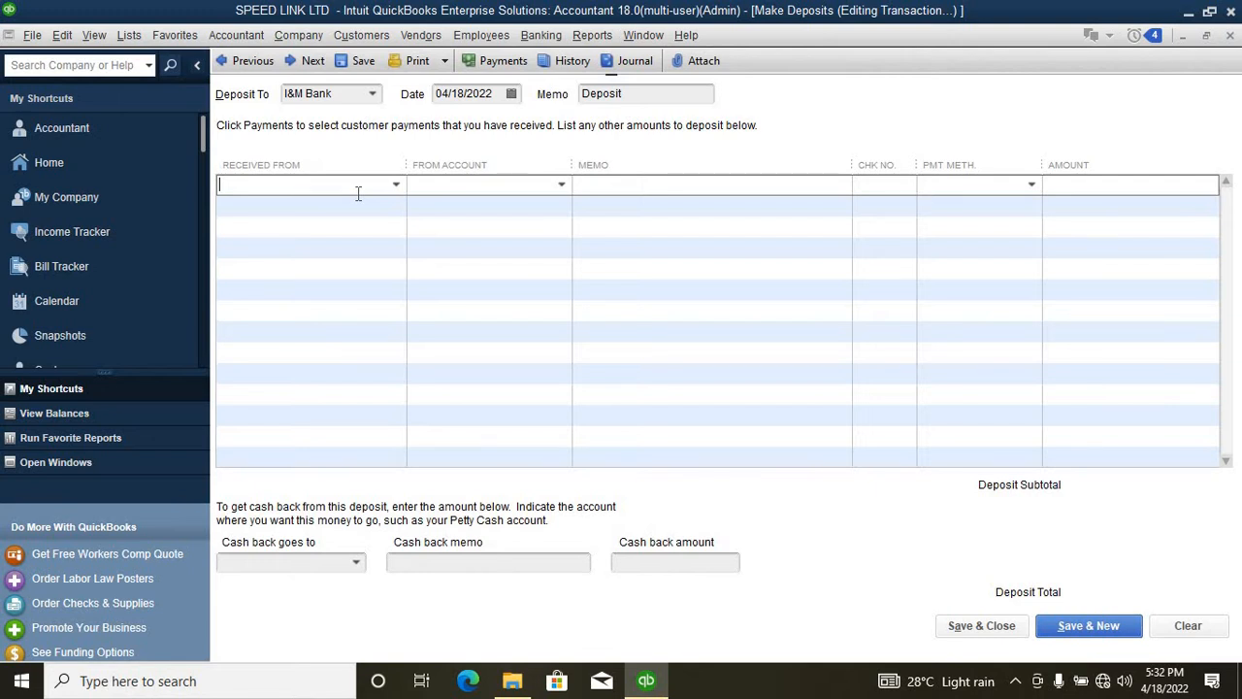
click(438, 189)
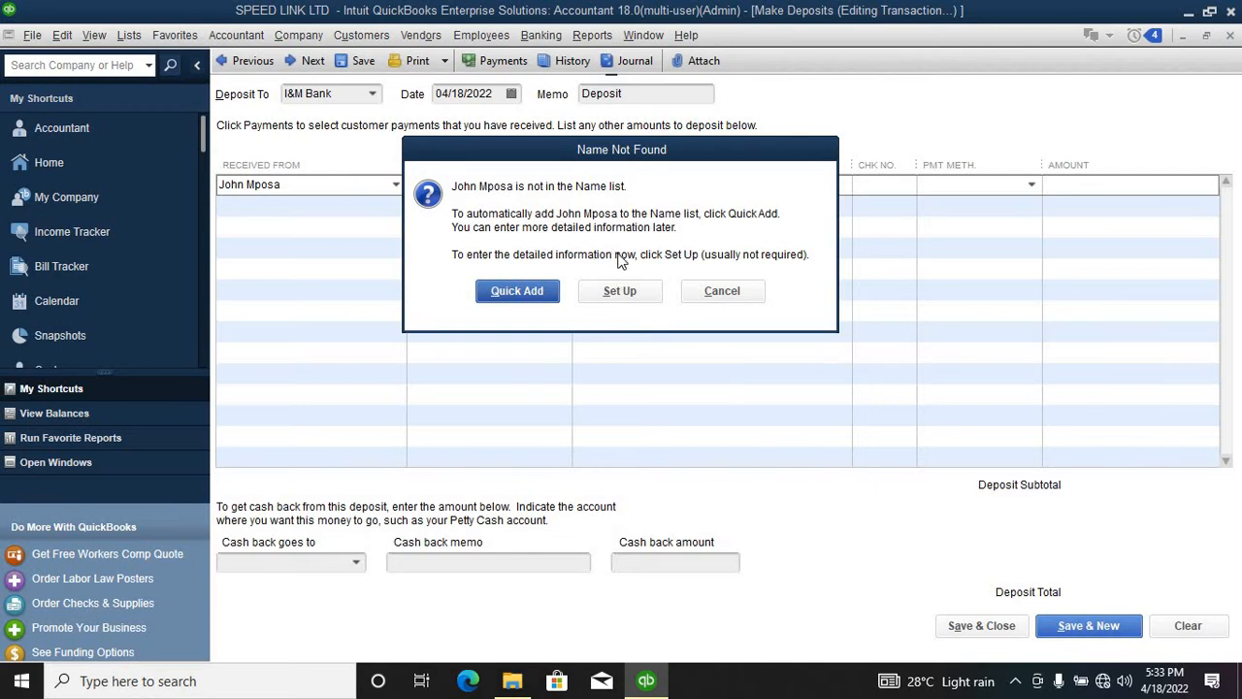
Set up the payer as a new name of type Other, copying the name into Company Name as well
click(618, 290)
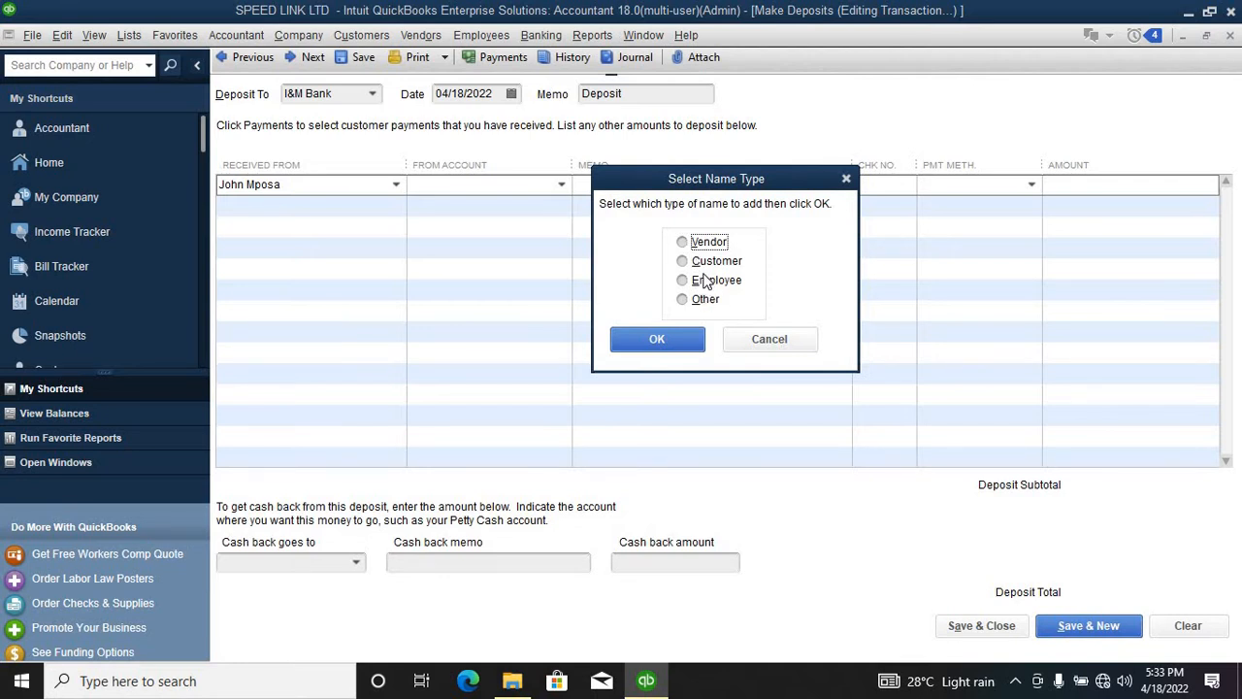
click(684, 300)
click(656, 340)
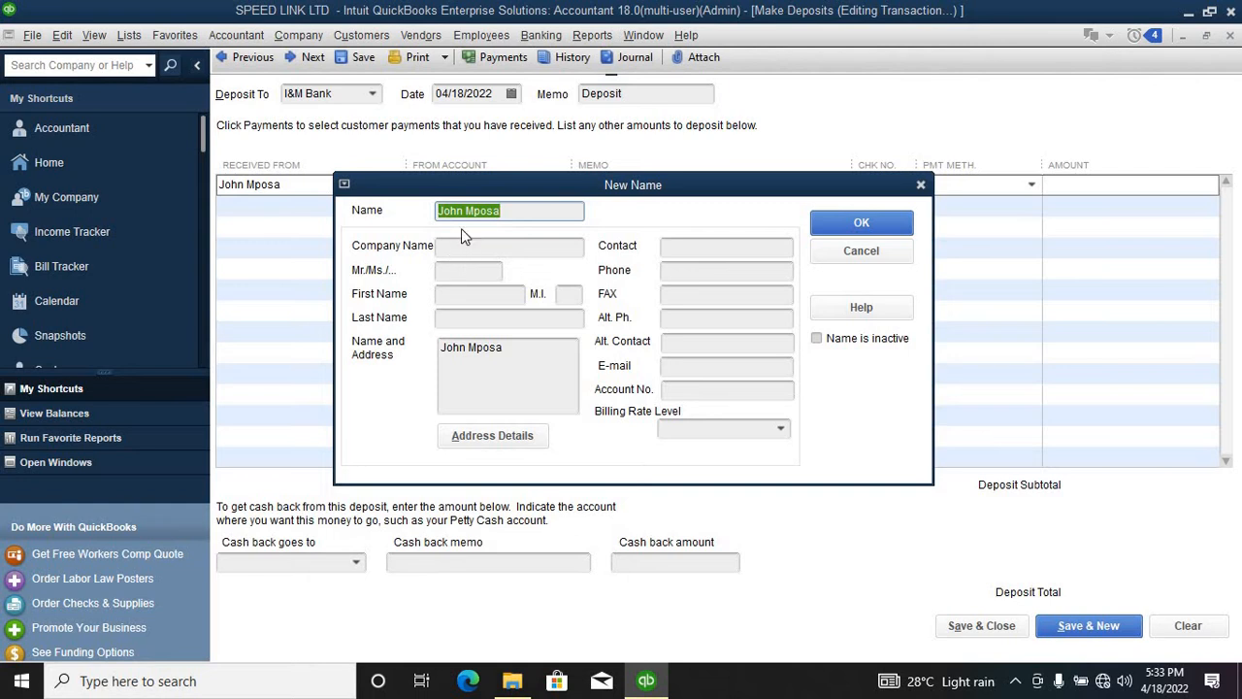
click(523, 218)
drag(449, 223, 419, 216)
right_click(454, 211)
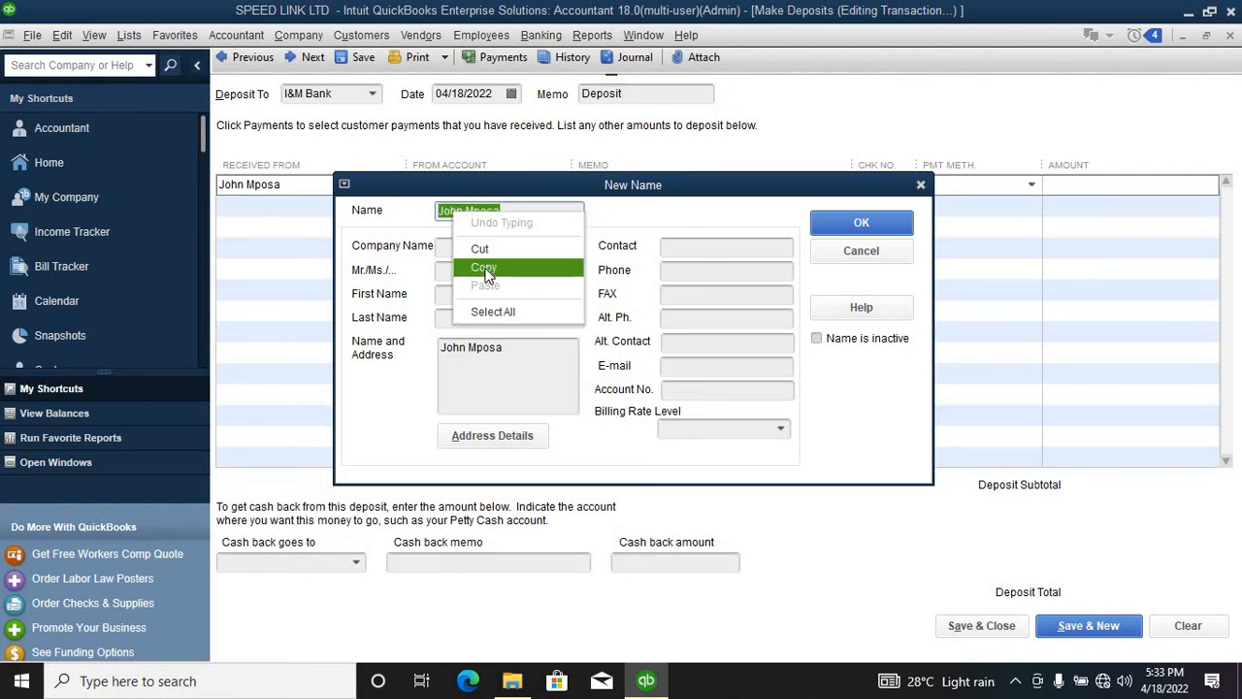
click(488, 270)
right_click(468, 248)
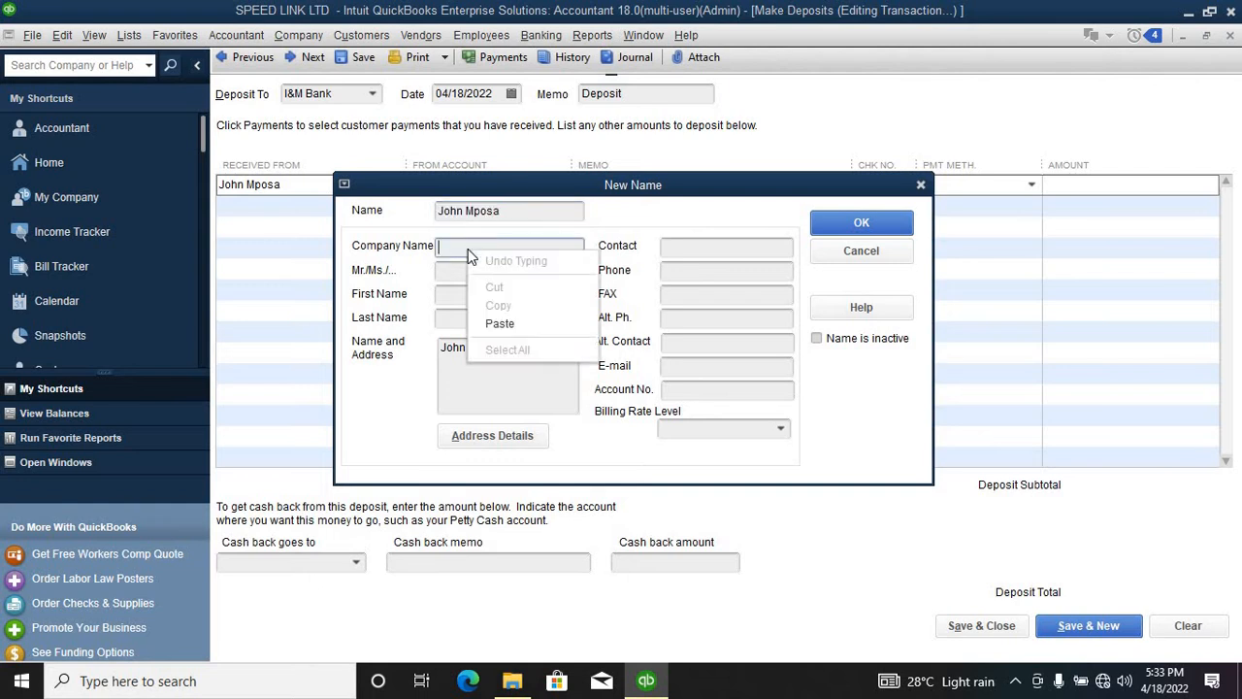
click(504, 325)
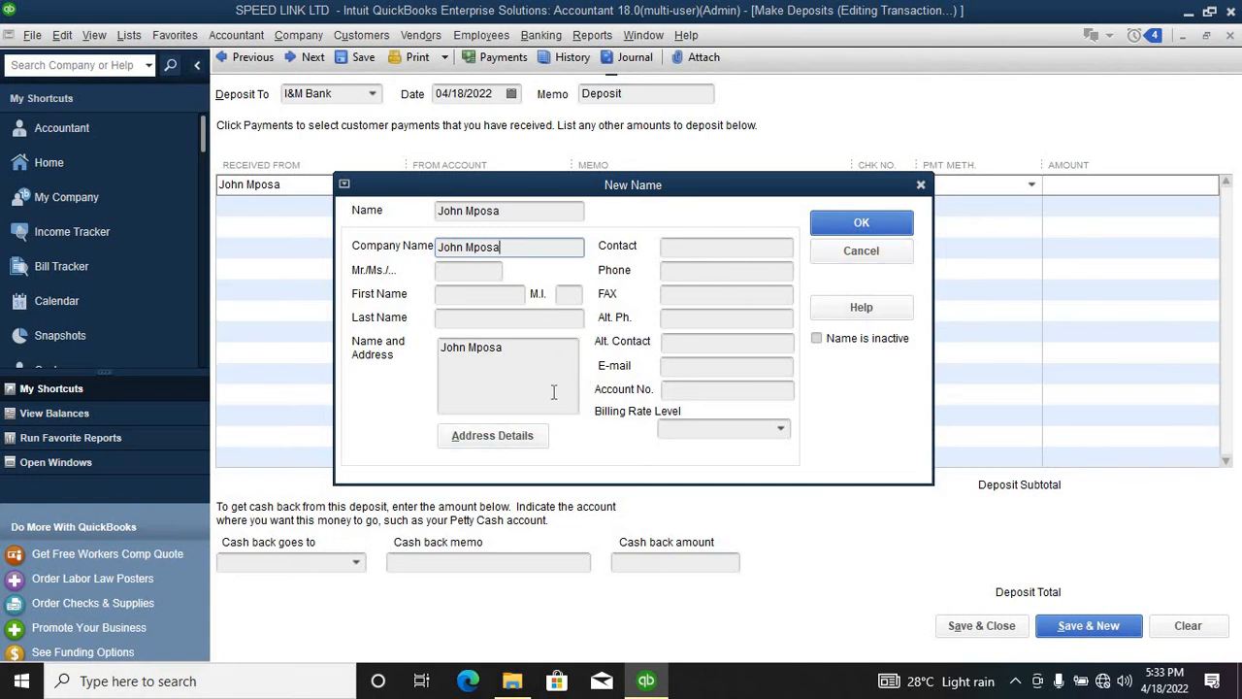
click(862, 224)
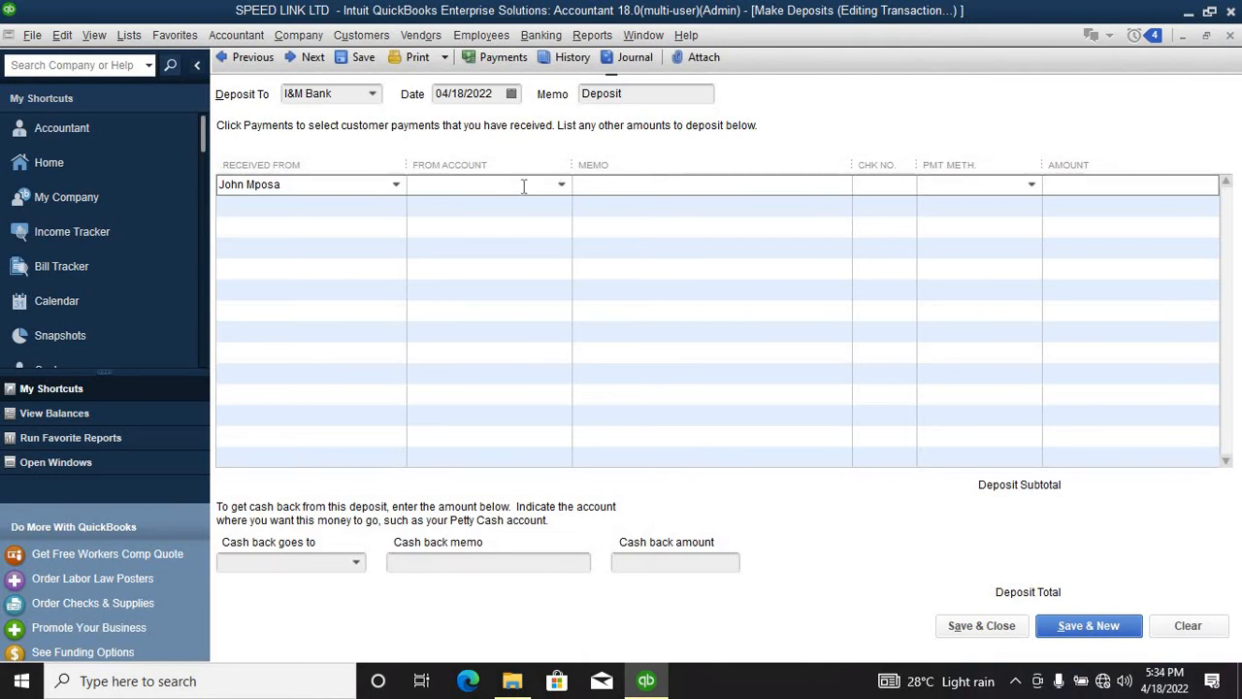
Assign the deposit line to the Capital Stock account with the memo "money invested"
click(562, 184)
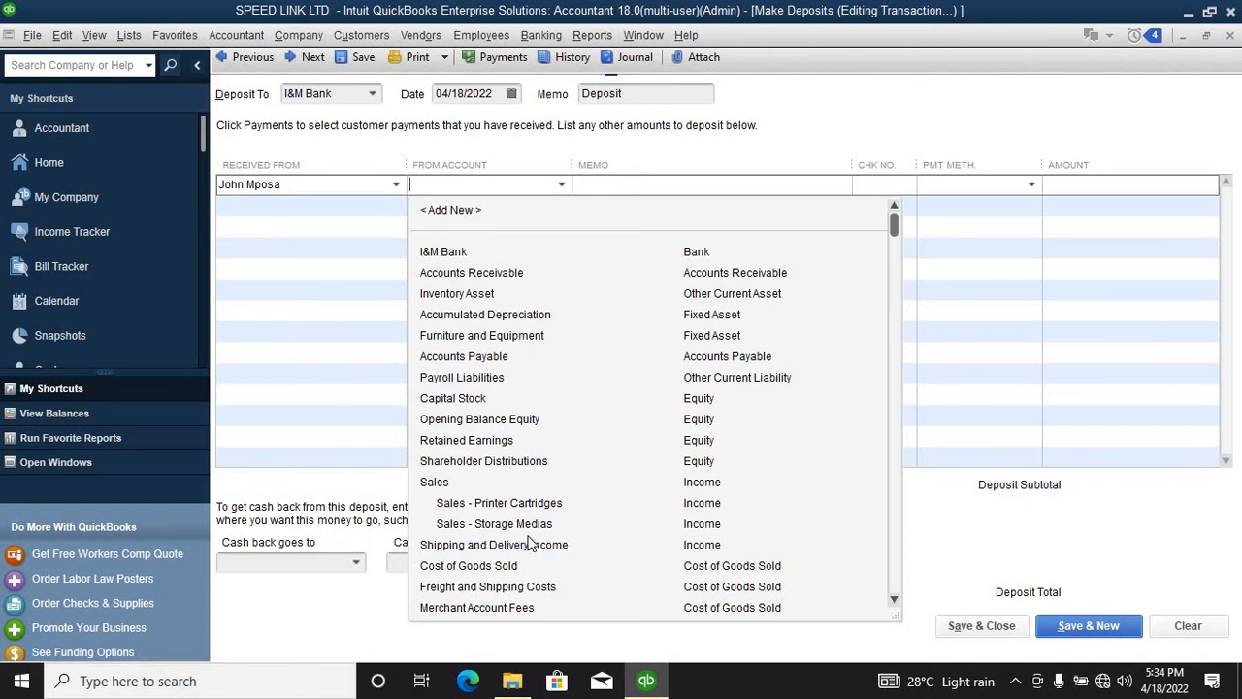
click(449, 399)
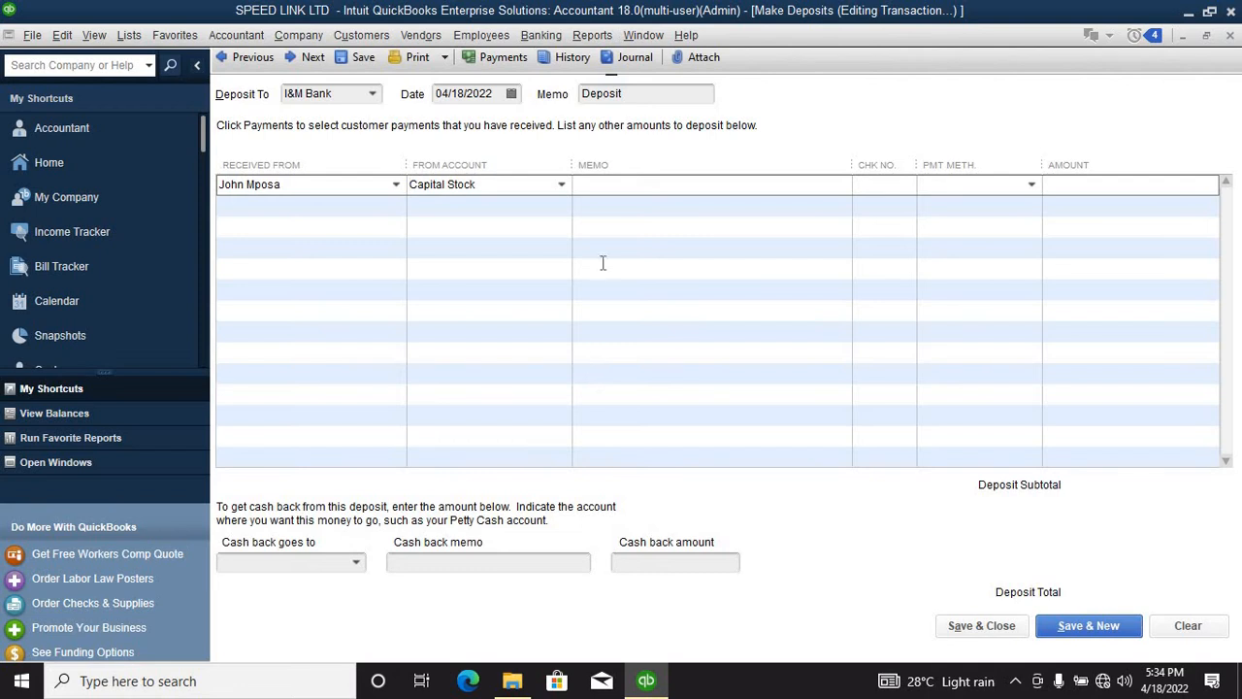
click(598, 186)
text(money invested)
Set the deposit line's payment method to Cash and its amount to 200000, saving and closing the deposit
click(983, 190)
click(1031, 185)
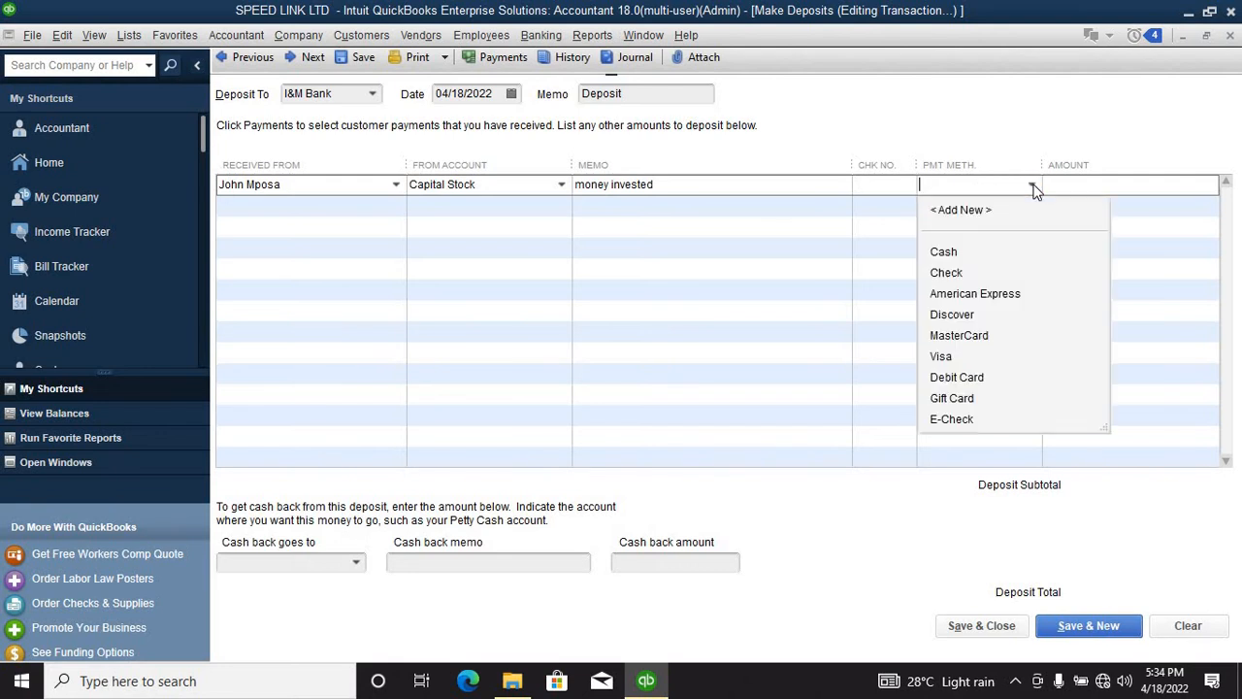
click(946, 254)
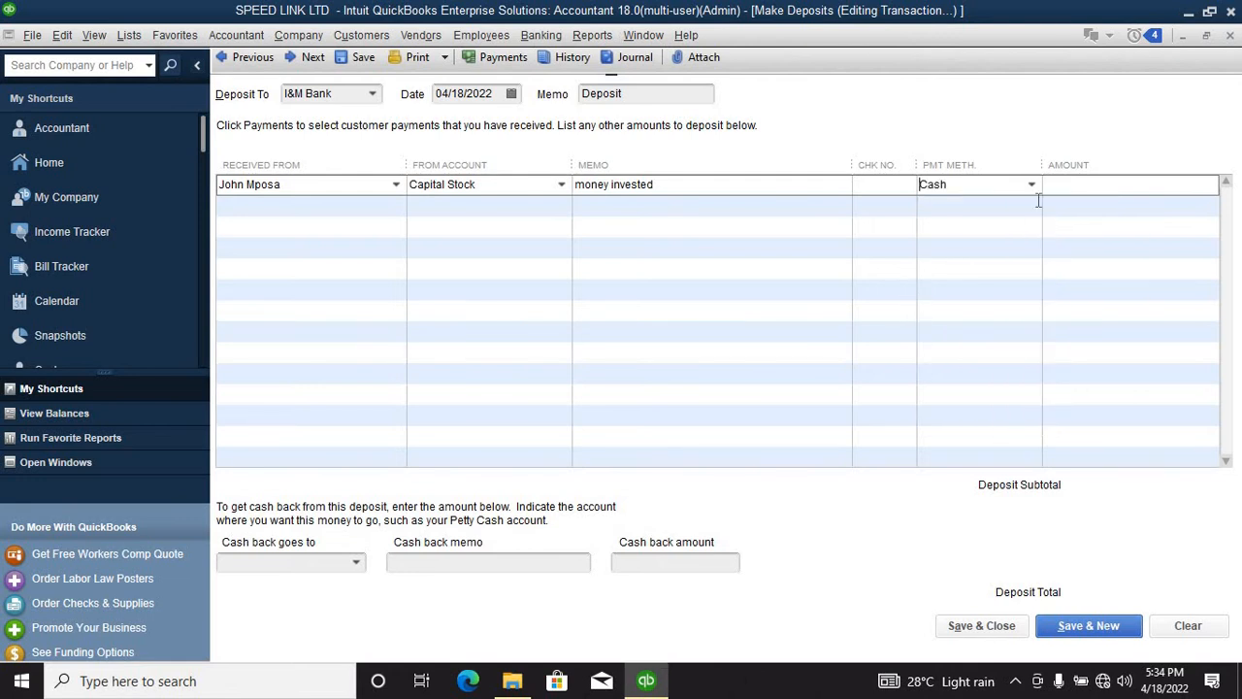
click(1076, 189)
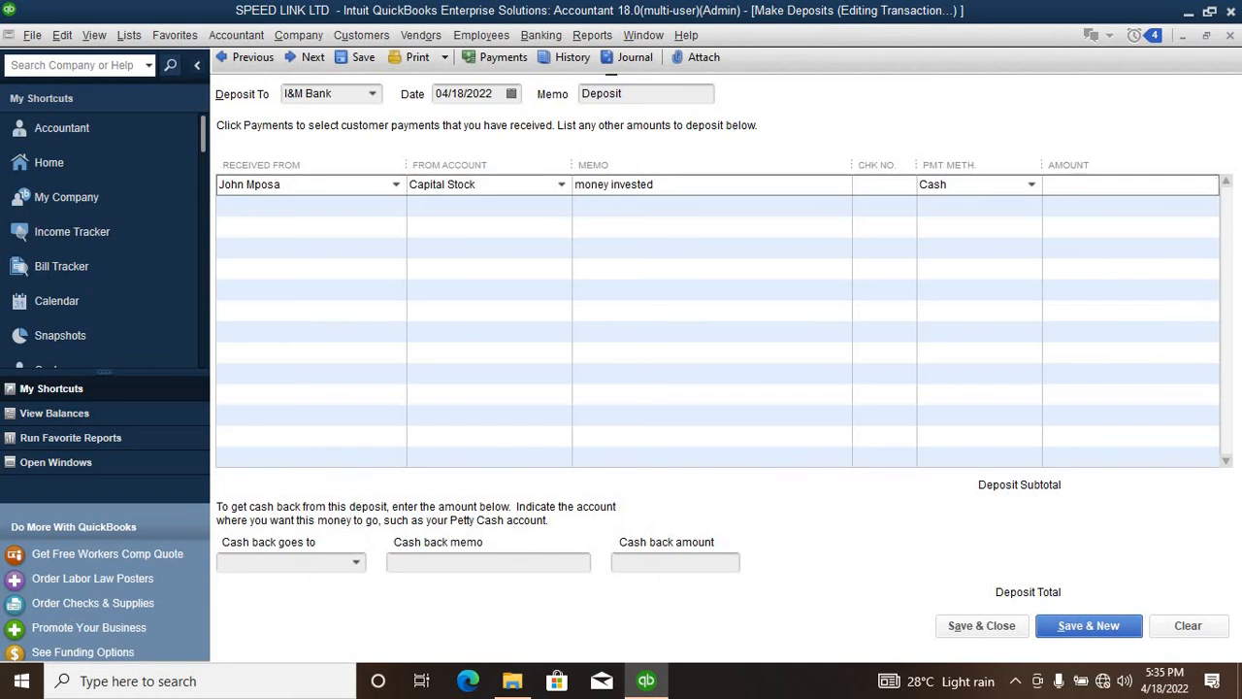
text(200000)
click(985, 626)
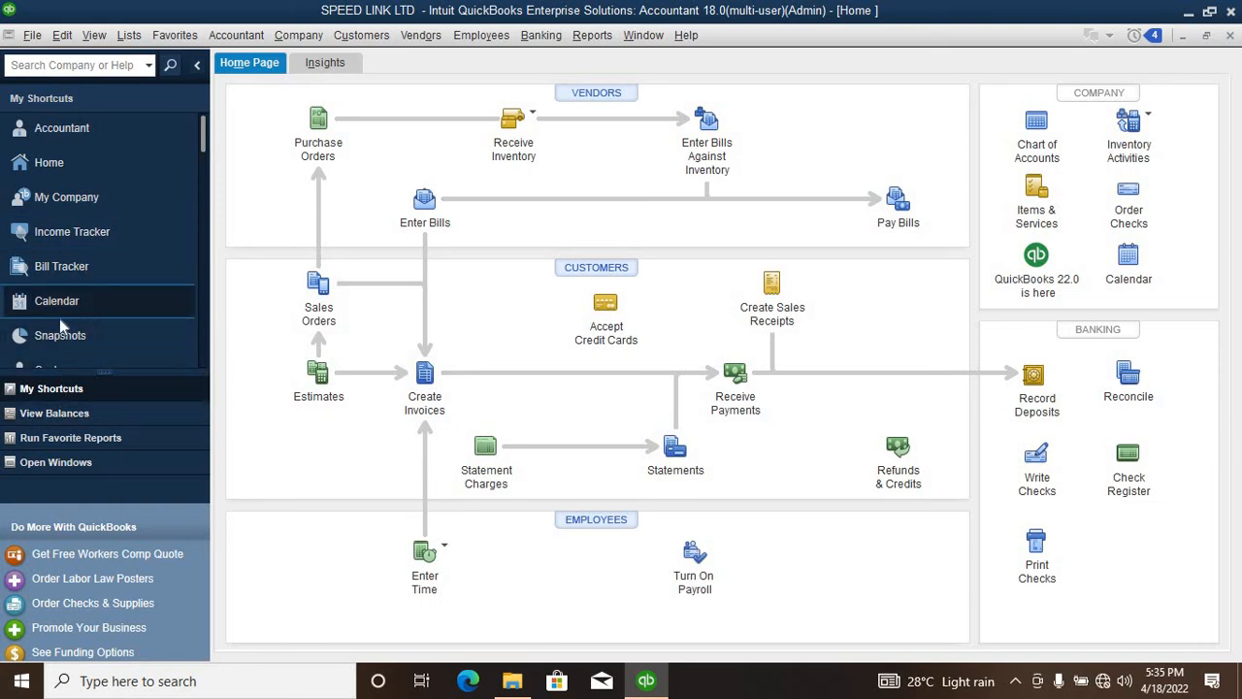
Open the I&M Bank register from the account balances in the Company Snapshot
scroll(125, 323, down, 2)
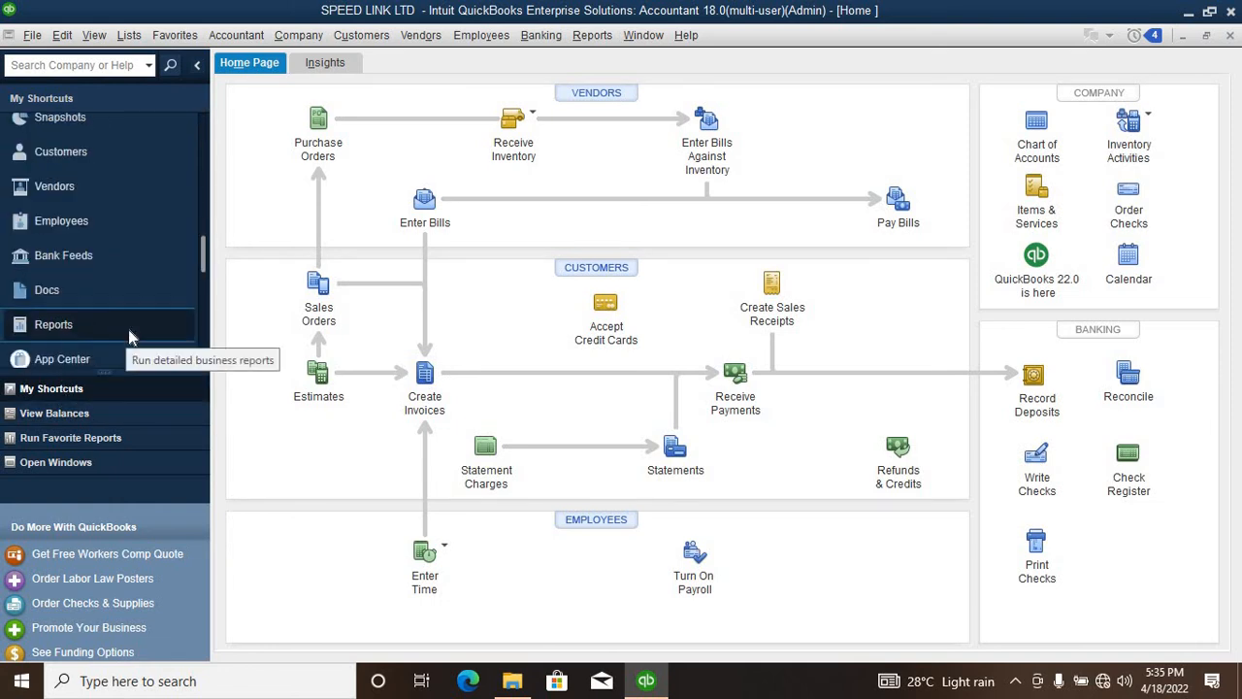
scroll(129, 329, up, 1)
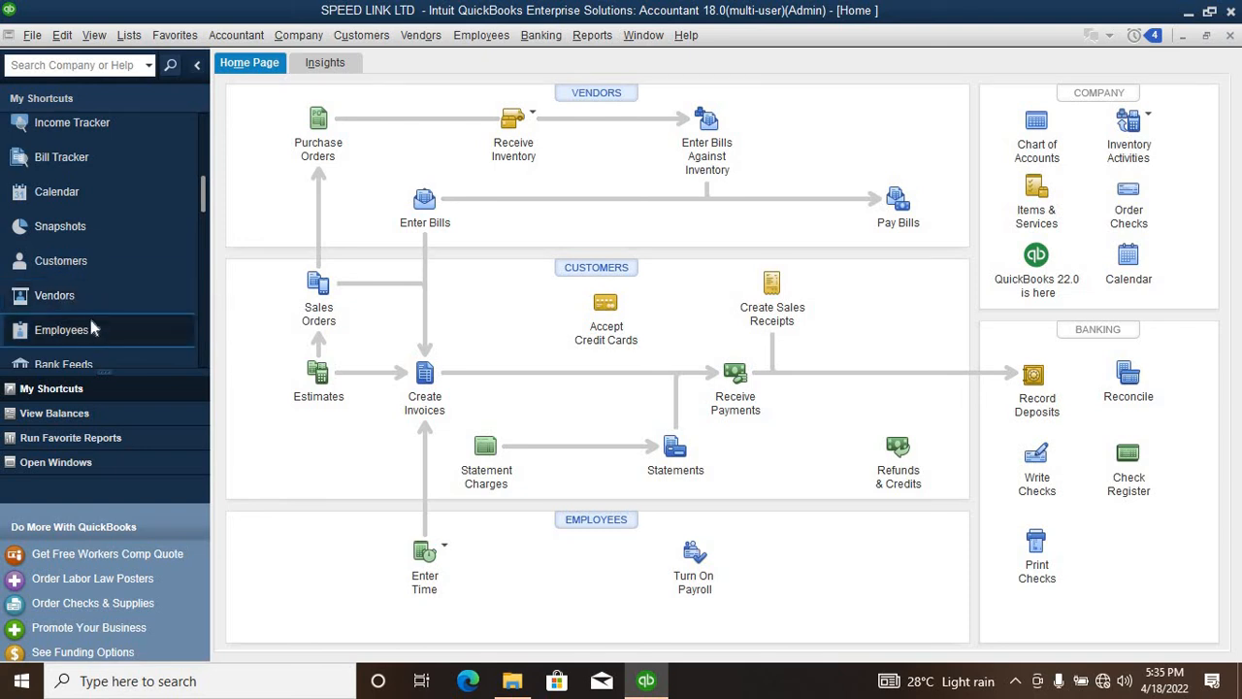
click(74, 233)
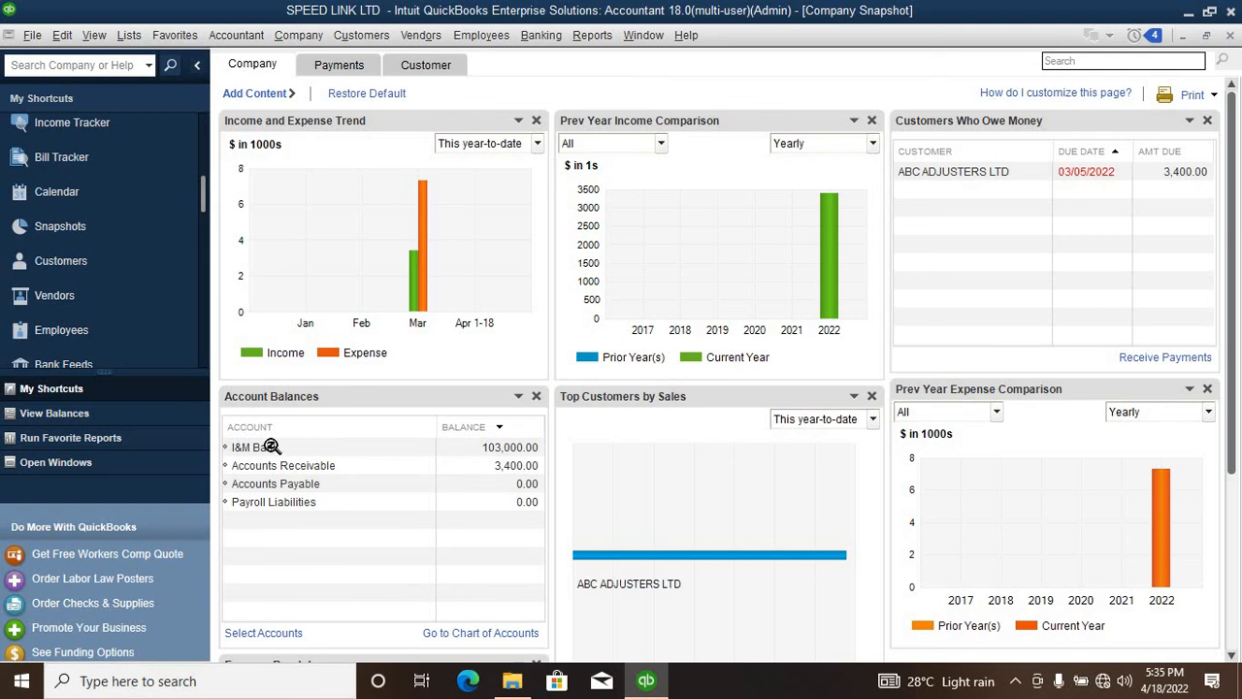
double_click(463, 446)
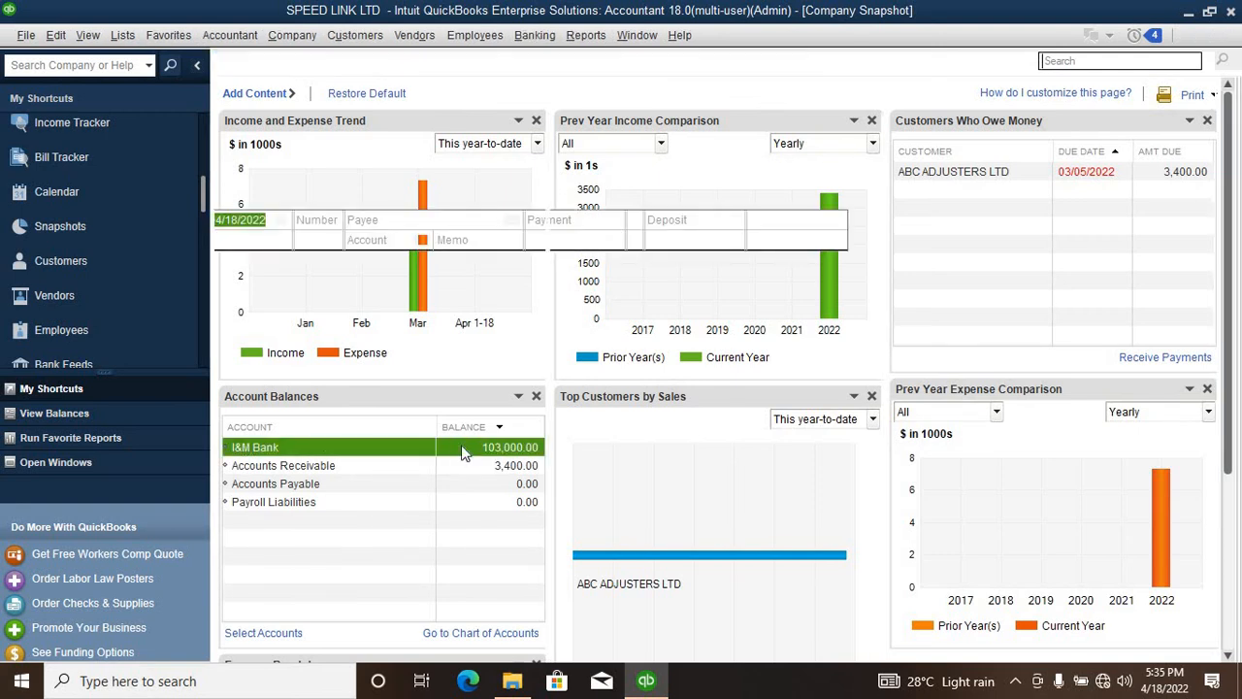